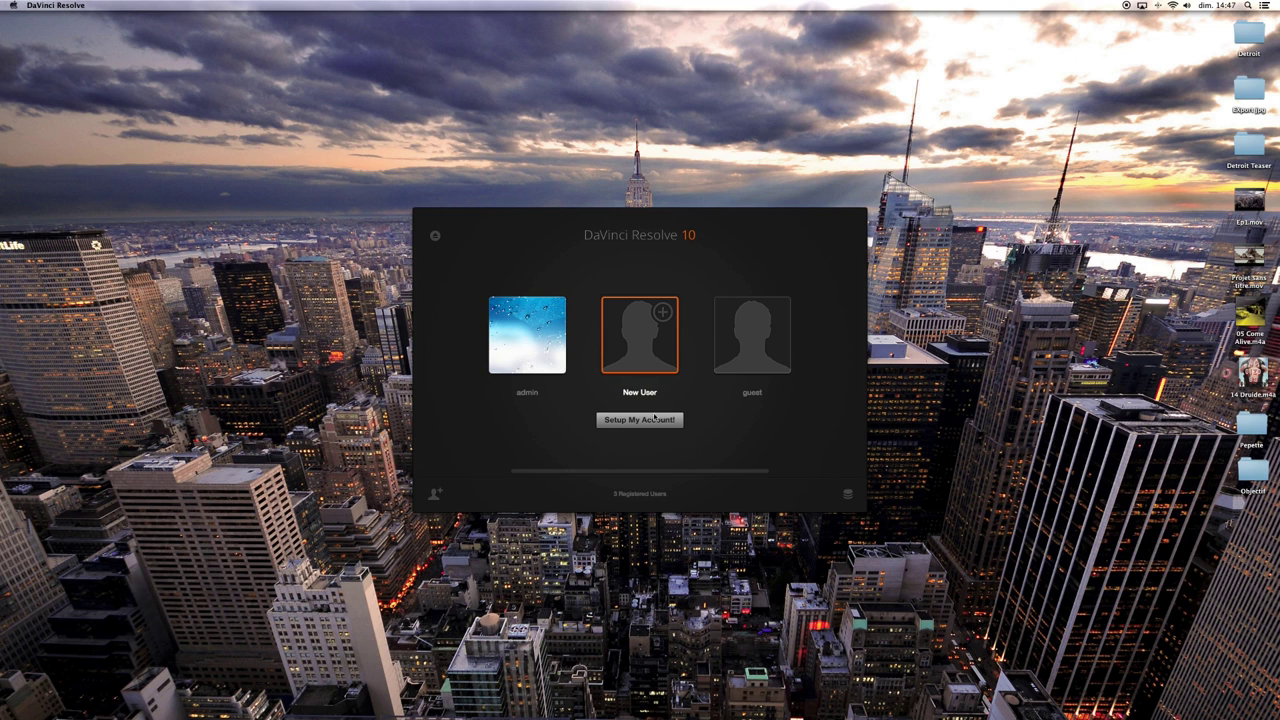
# Log in with the admin profile to reach the Project Manager's 10-project list.
pyautogui.click(546, 327)
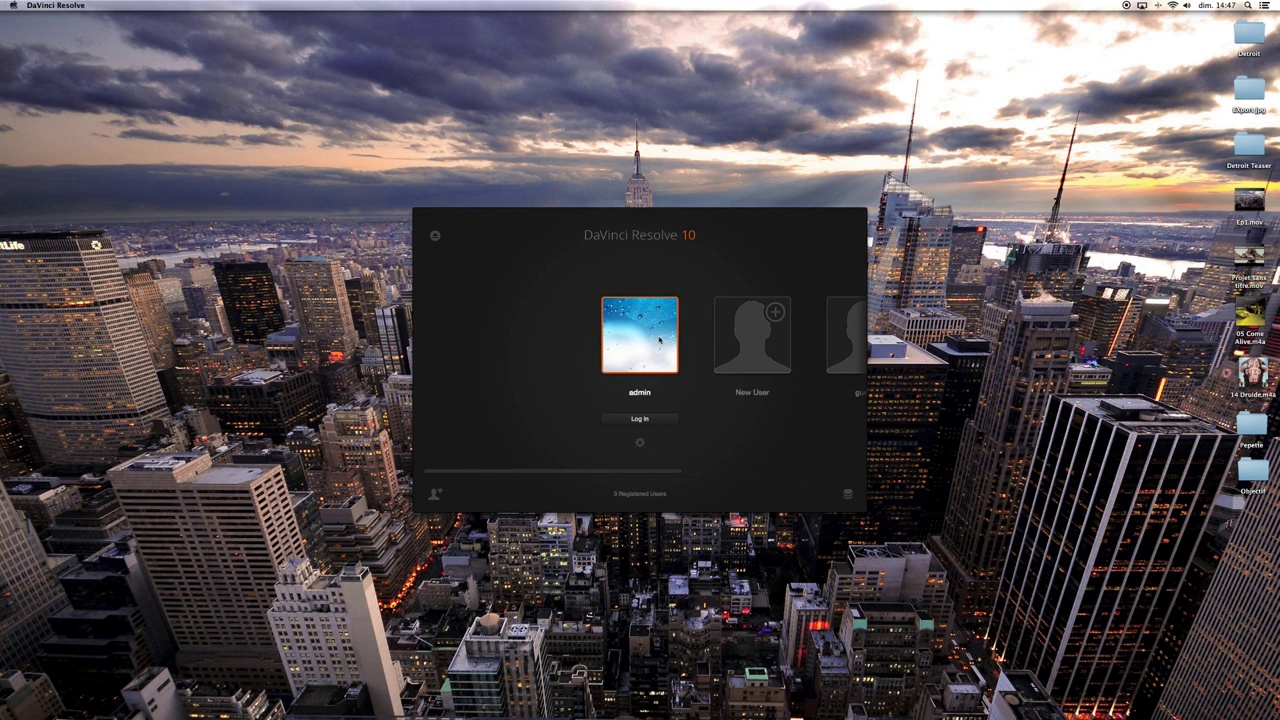
pyautogui.click(639, 418)
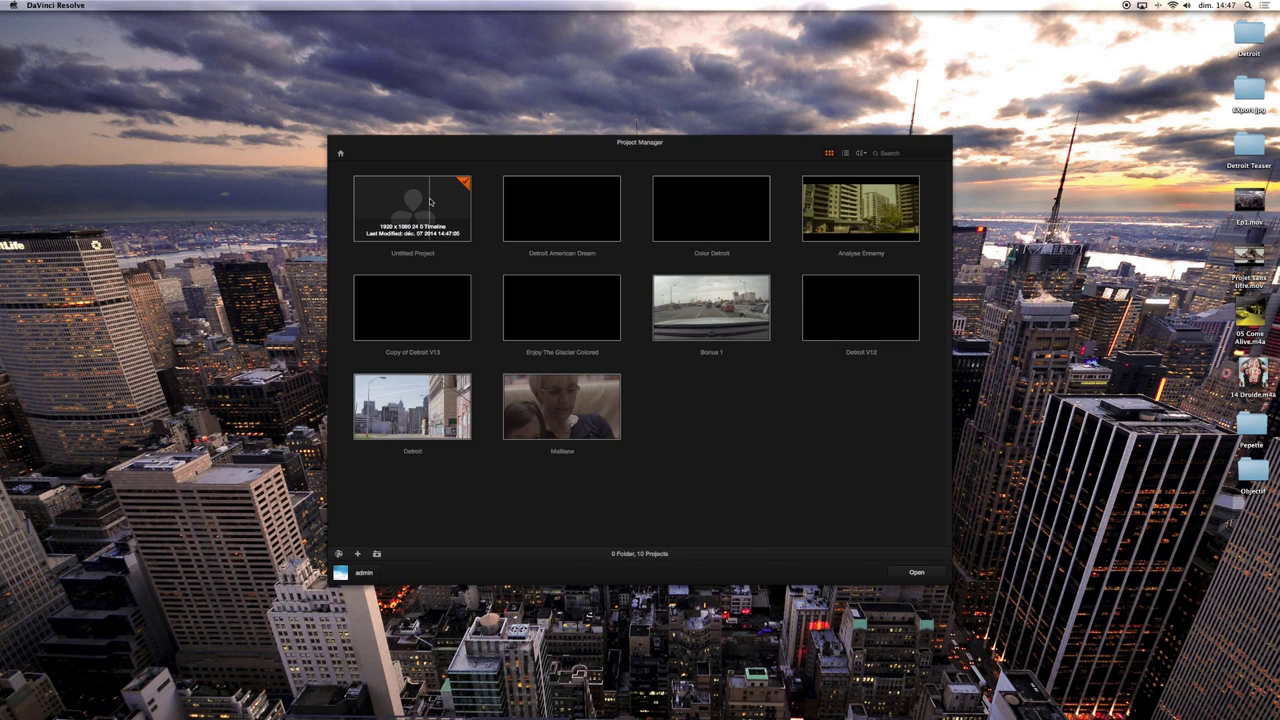
# Open Untitled Project from the Project Manager to land on its empty Media page.
pyautogui.doubleClick(432, 203)
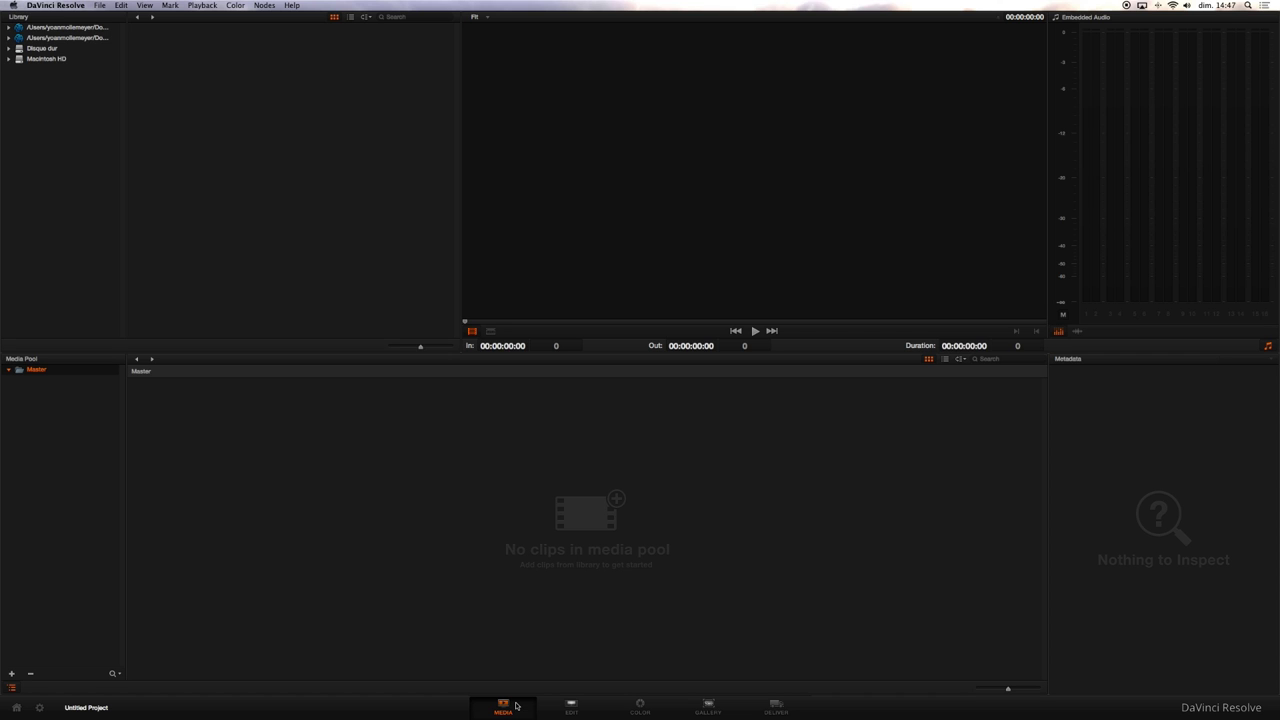
# Switch from the Media page to the Edit page.
pyautogui.click(561, 708)
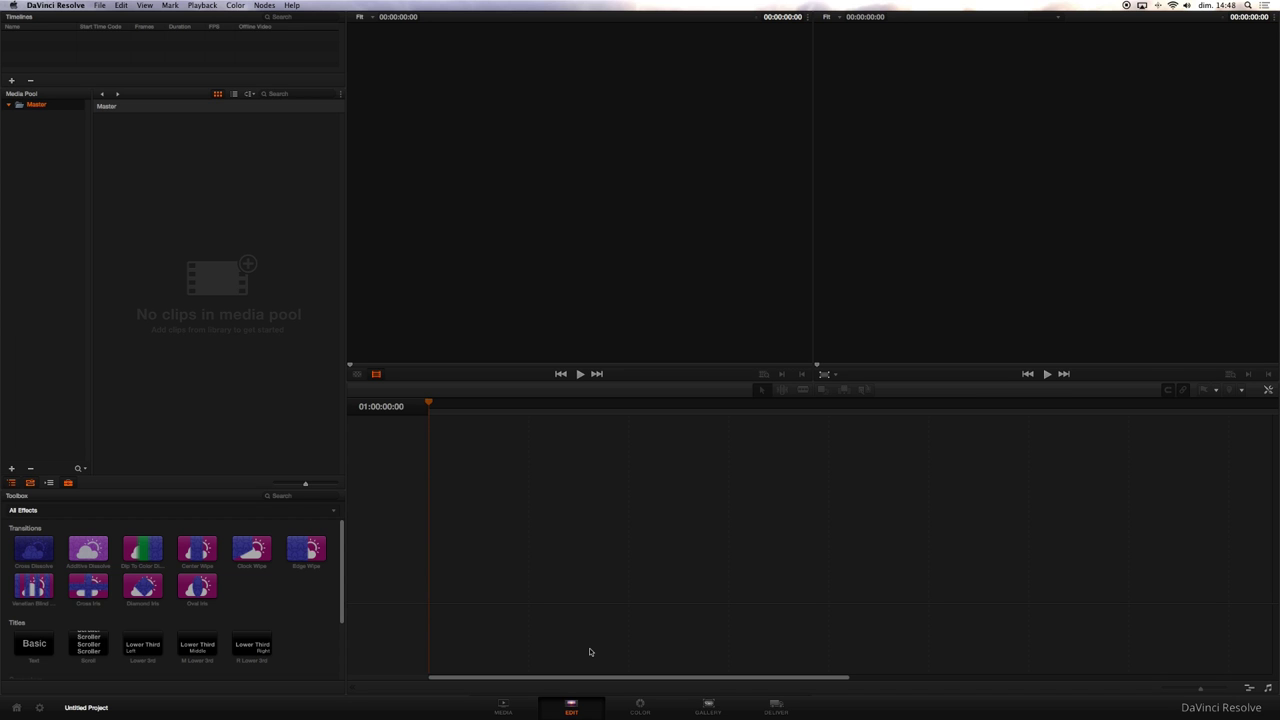
# View the Color page, moving the Scopes panel down and back up, then go to Gallery.
pyautogui.click(639, 709)
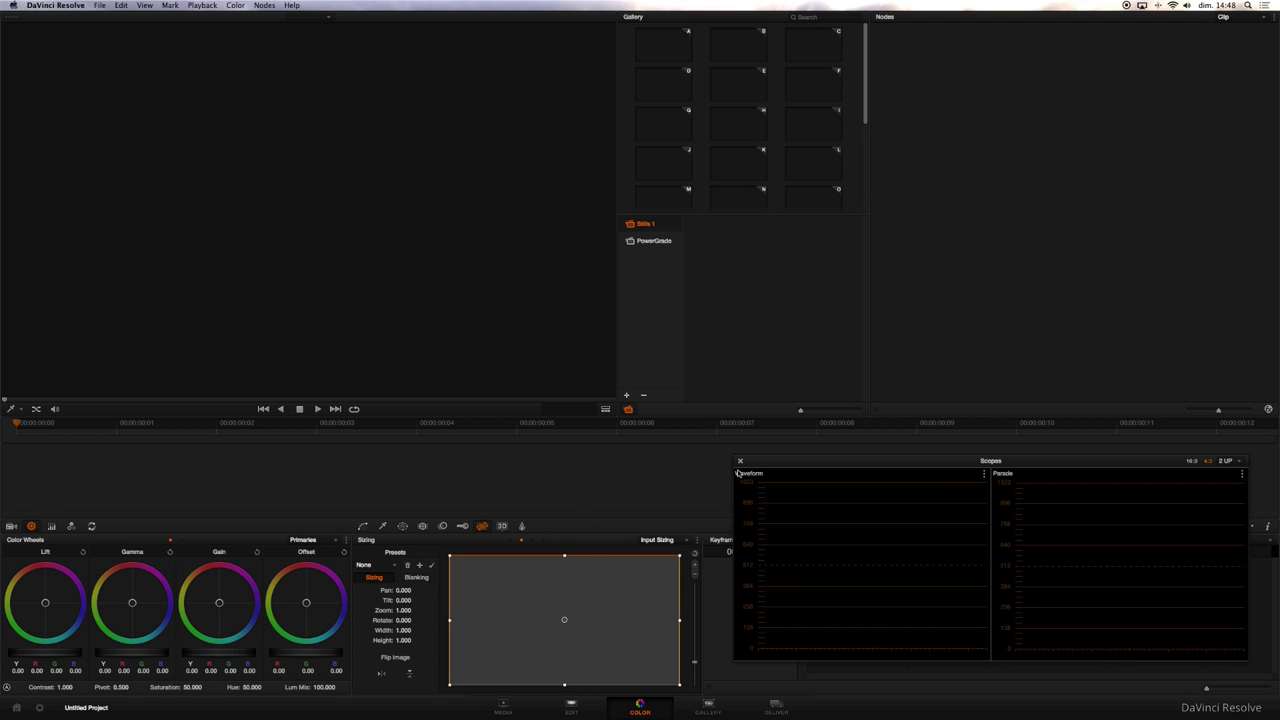
pyautogui.moveTo(762, 466); pyautogui.dragTo(763, 546)
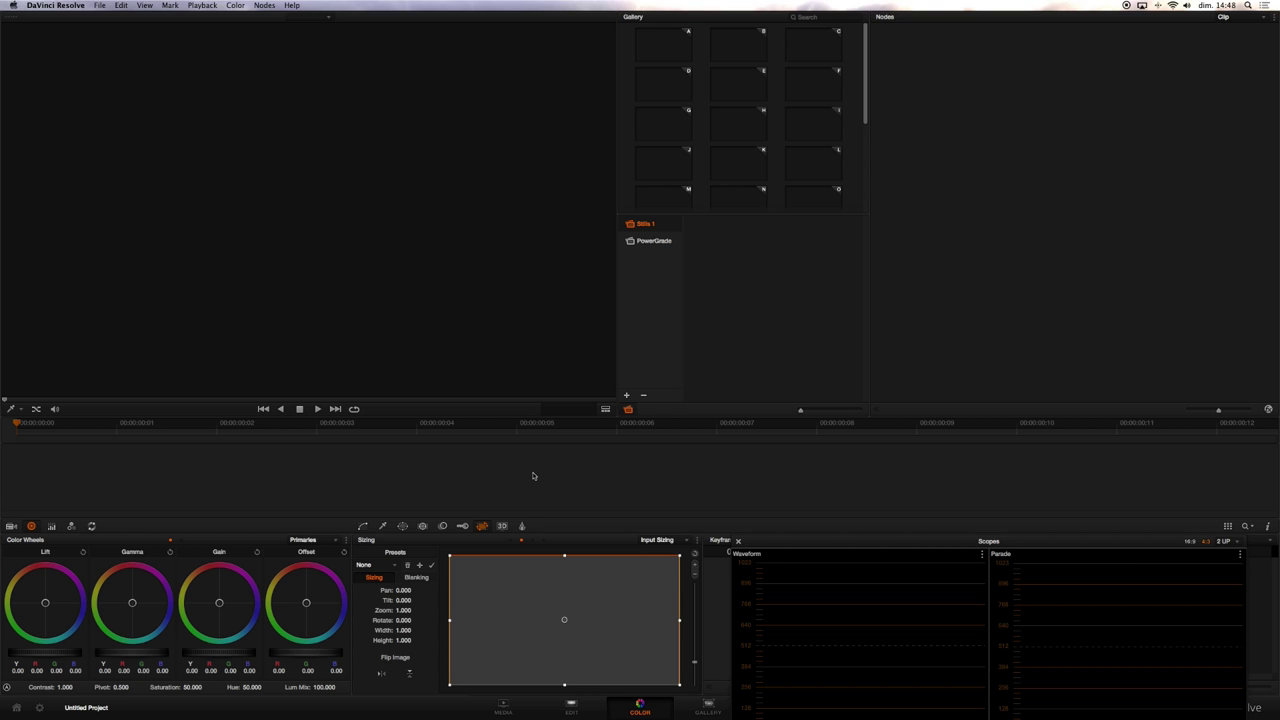
pyautogui.moveTo(847, 541); pyautogui.dragTo(837, 458)
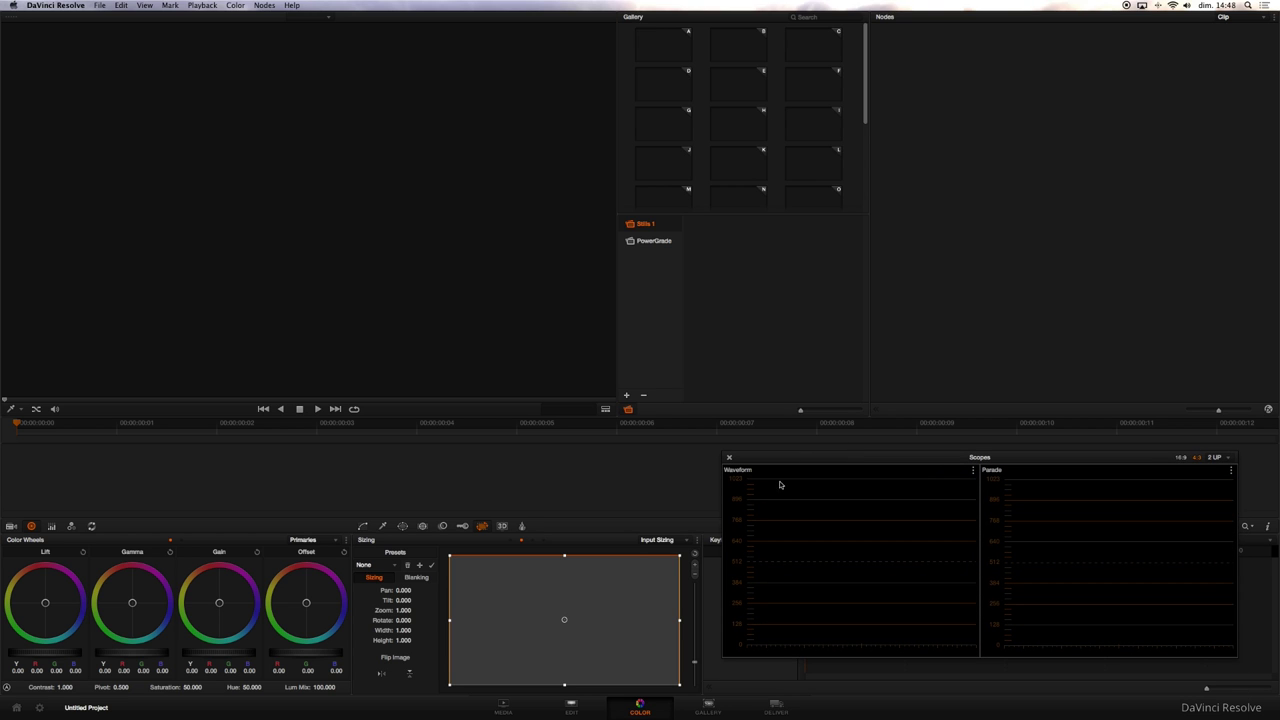
pyautogui.click(707, 705)
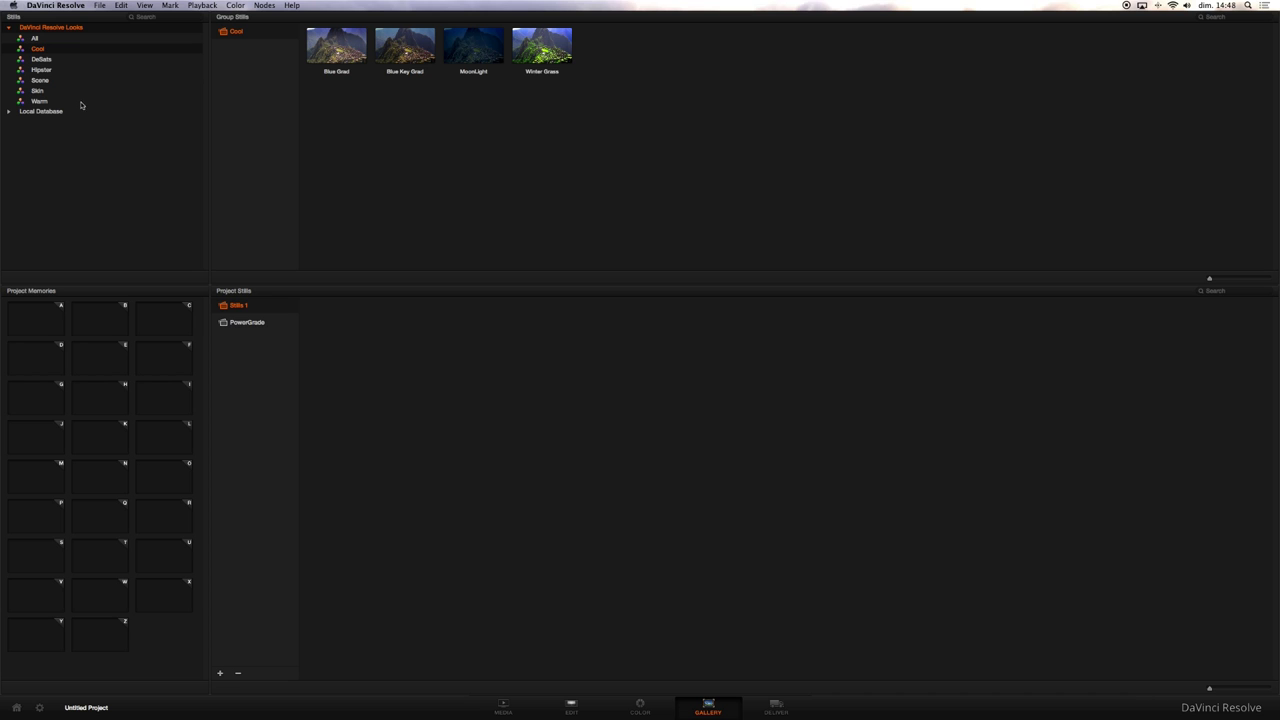
# Browse admin's stills for Color Detroit and Copy of Detroit V13, then go to Deliver.
pyautogui.click(9, 112)
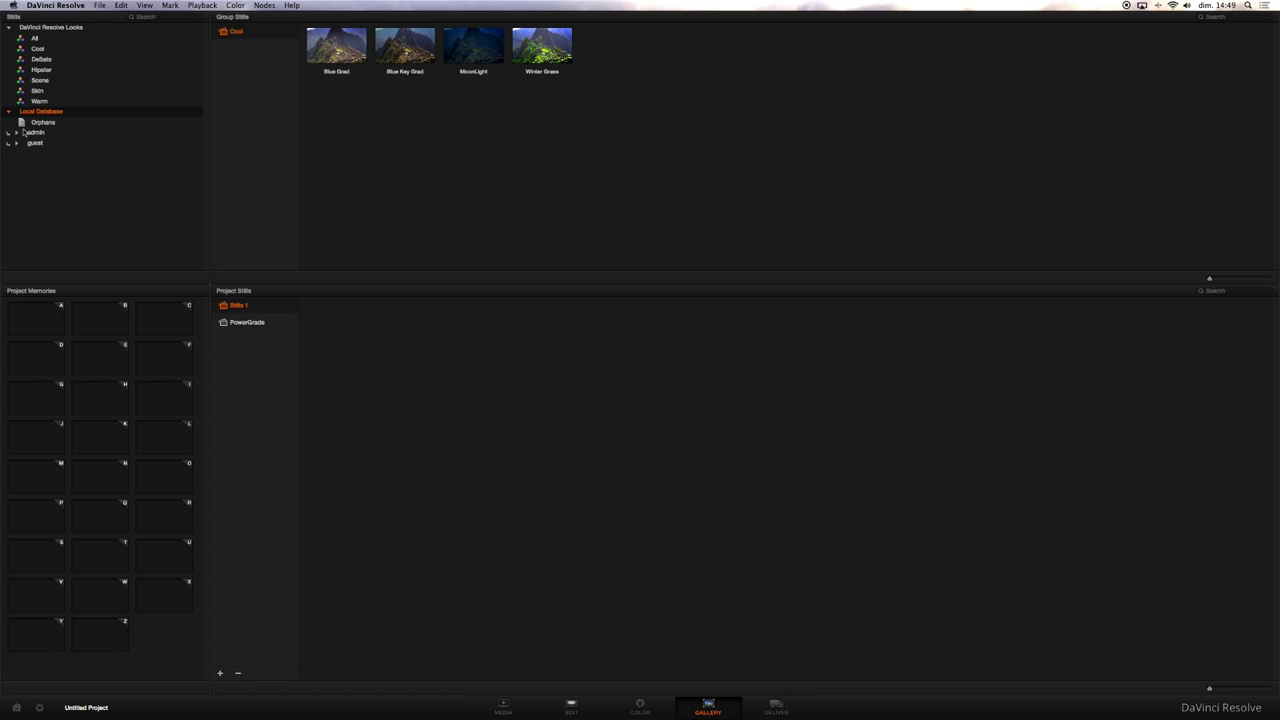
pyautogui.click(12, 134)
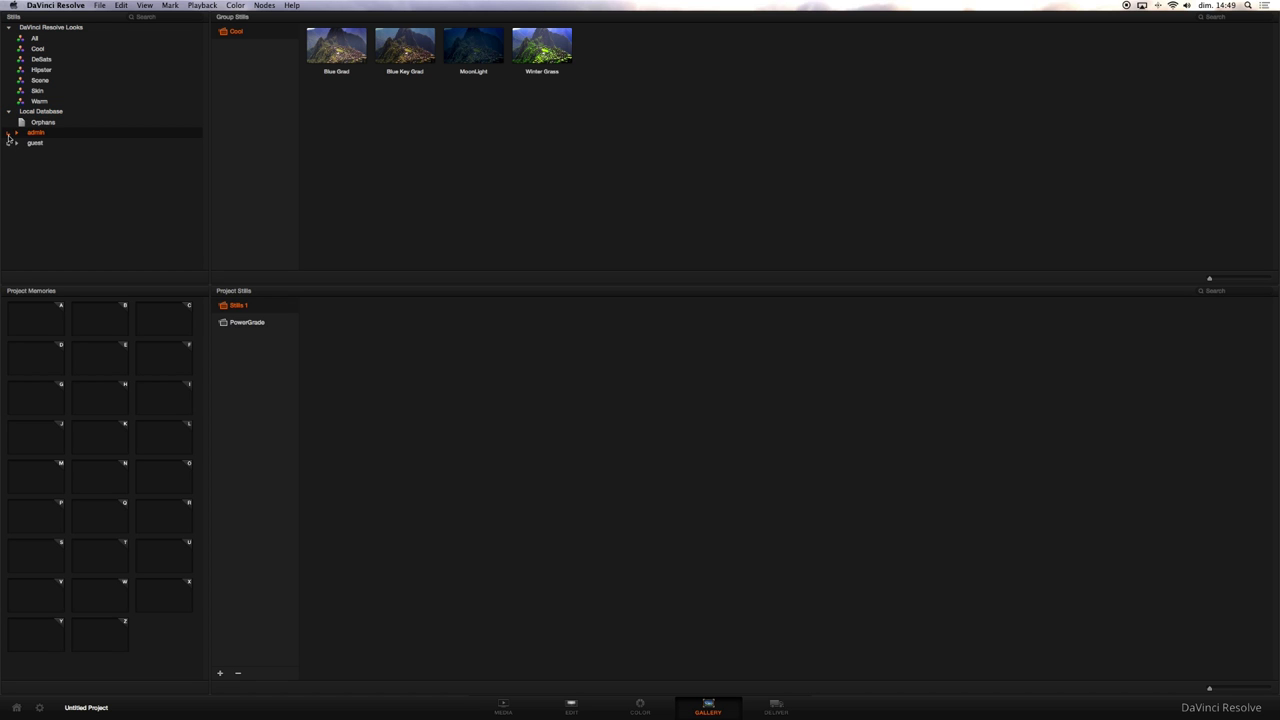
pyautogui.doubleClick(35, 134)
pyautogui.click(52, 174)
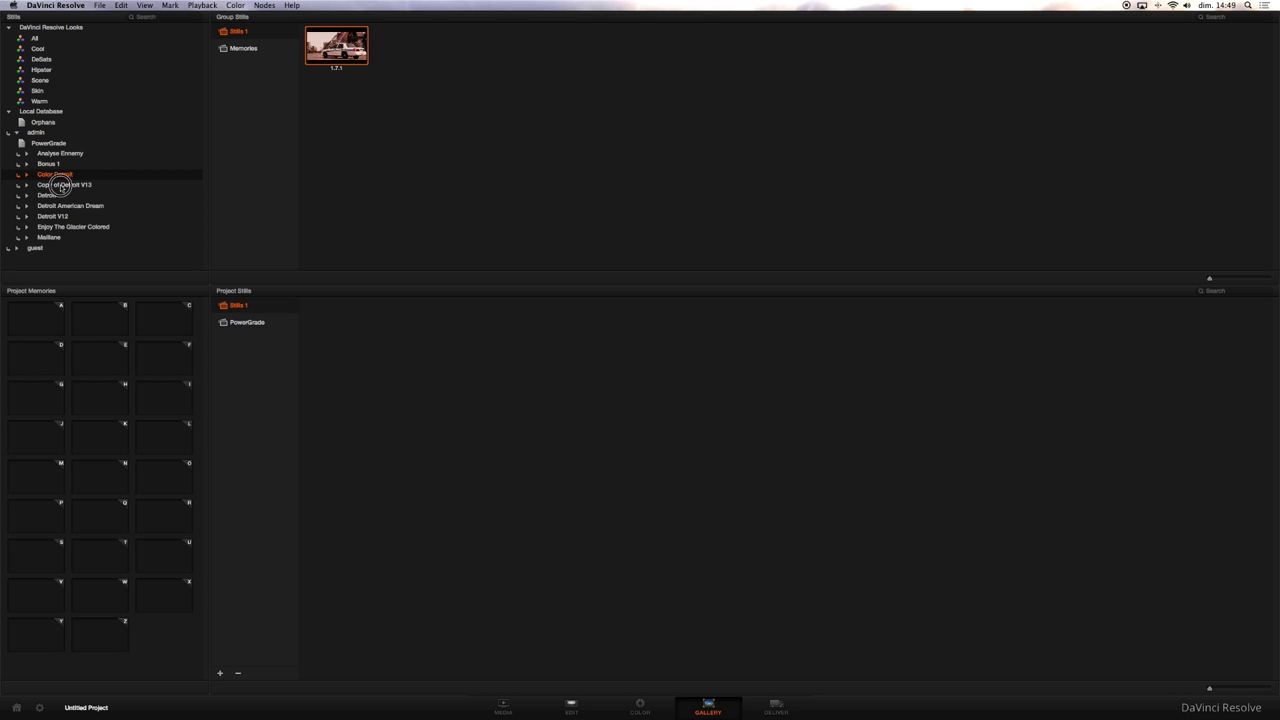
pyautogui.click(62, 185)
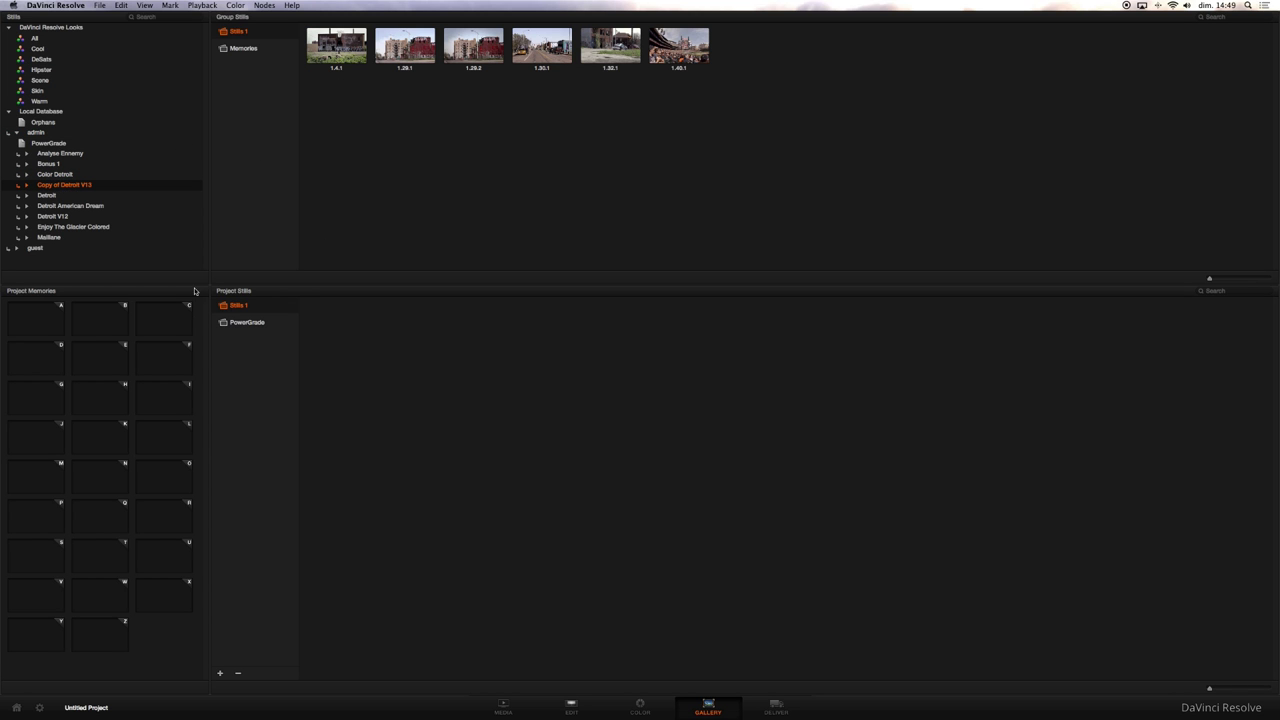
pyautogui.click(765, 708)
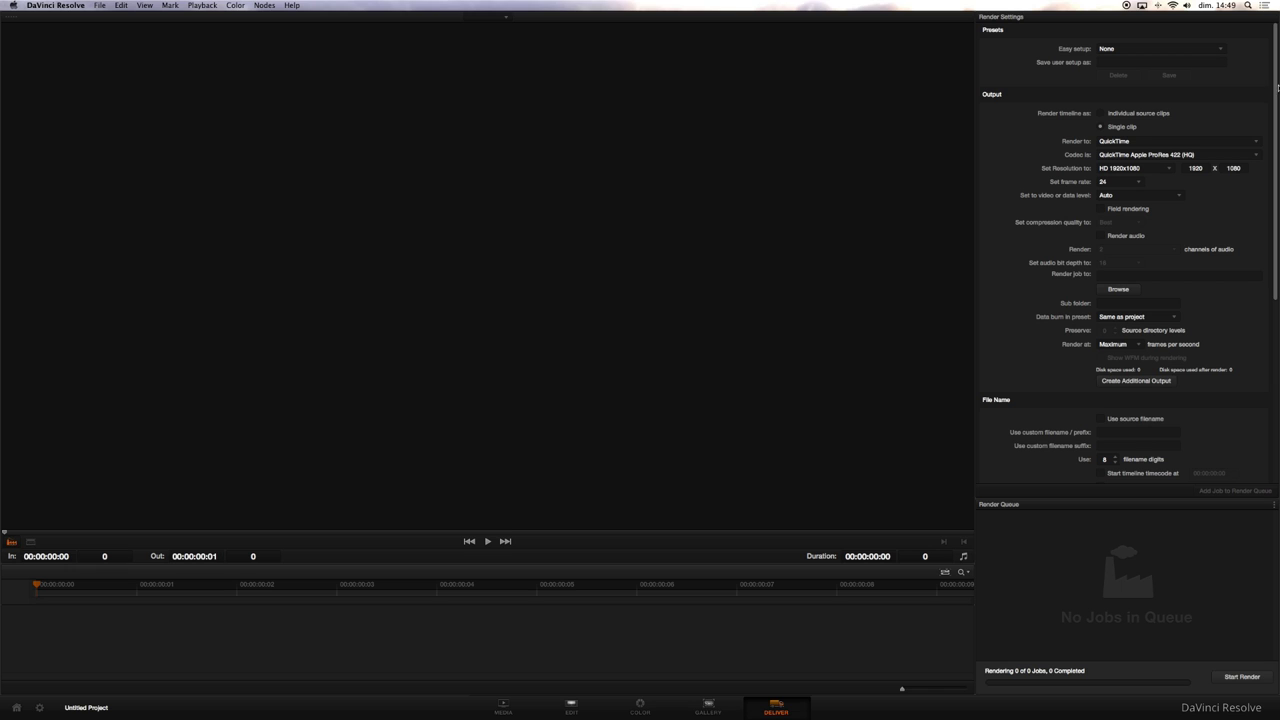
# Review the render codec list keeping ProRes 422 (HQ), then return to the Media page.
pyautogui.click(1236, 156)
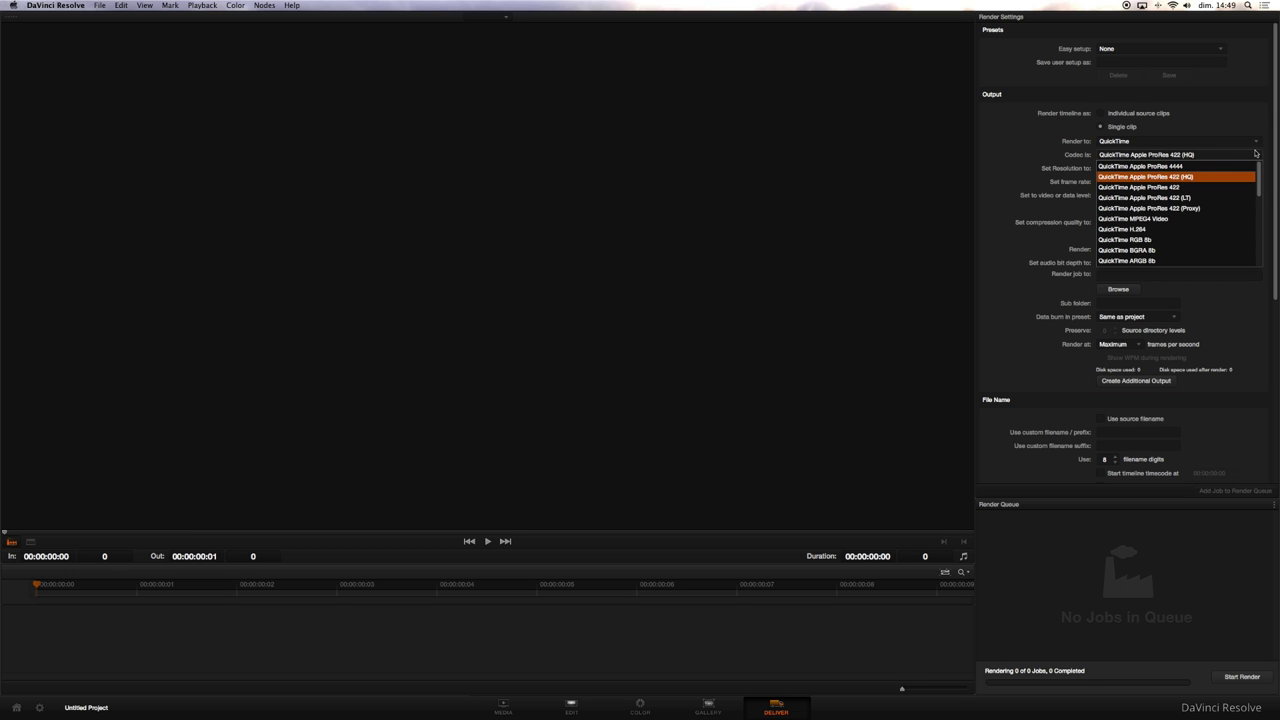
pyautogui.click(1254, 155)
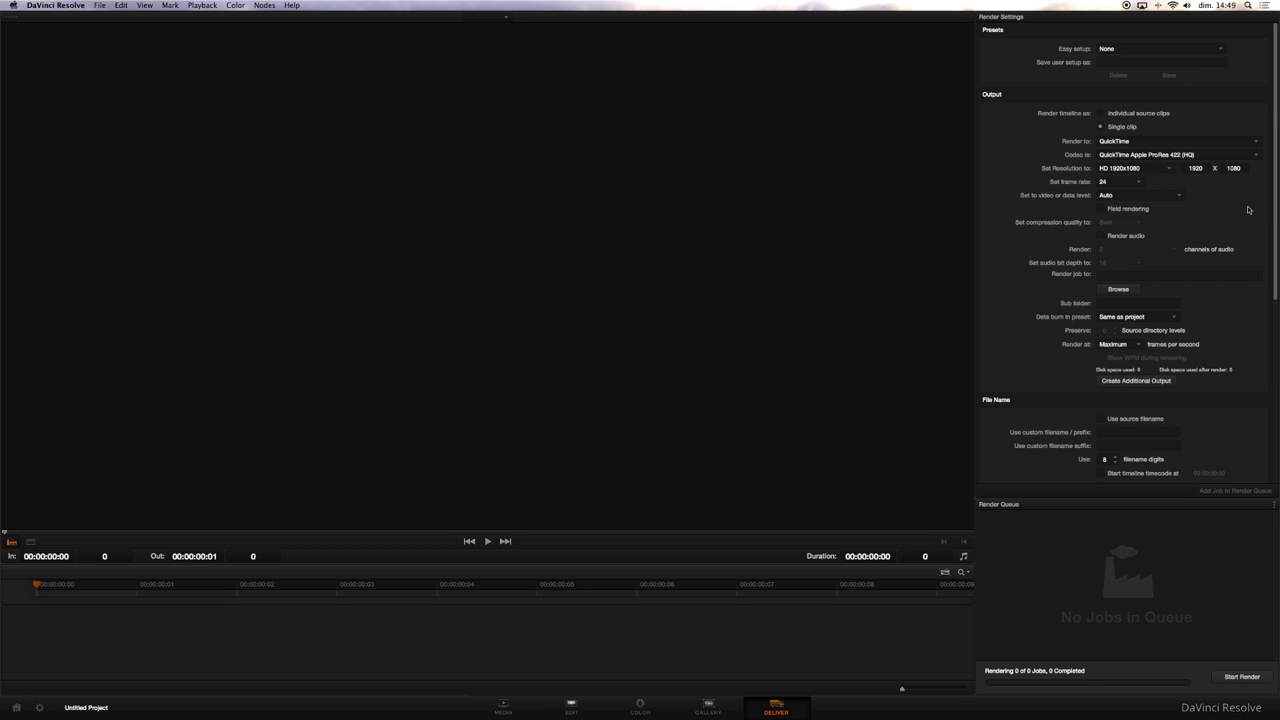
pyautogui.scroll(-1, 1250, 208)
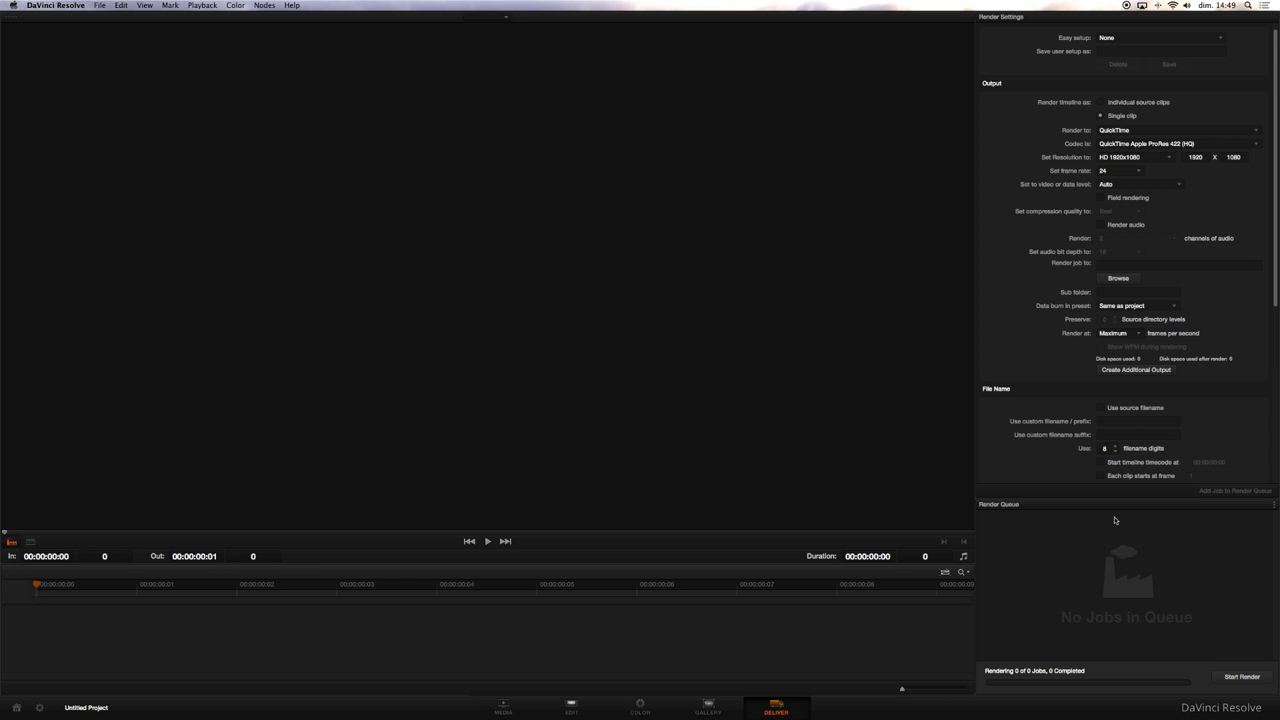
pyautogui.click(502, 704)
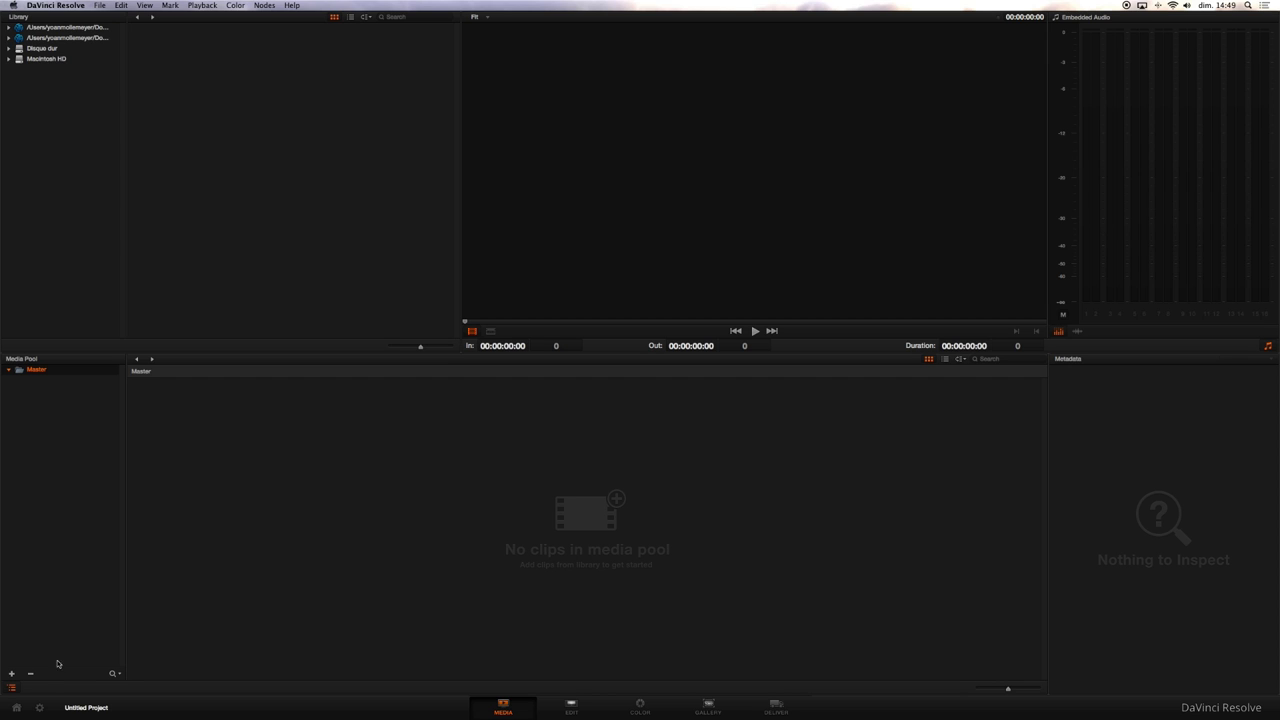
# Open Project Settings from the gear icon to view Master Project Settings.
pyautogui.click(39, 709)
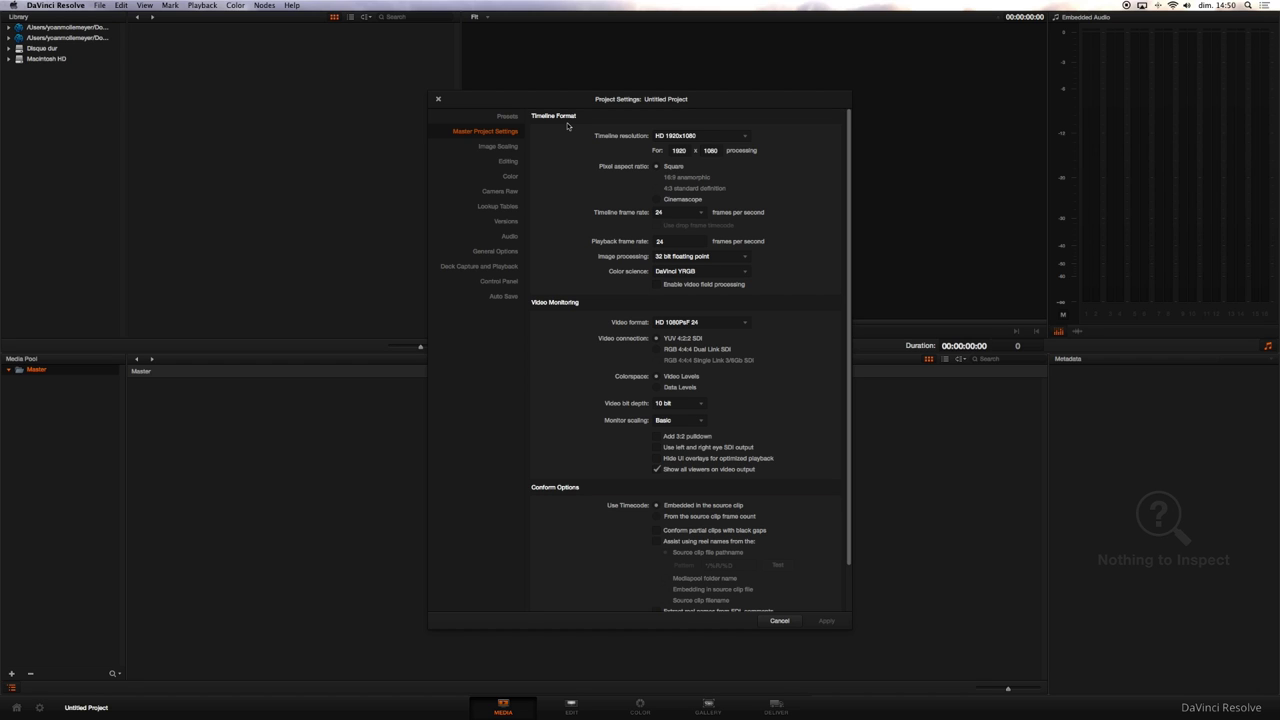
# Keep the HD 1920x1080 timeline and switch timecode to frame count, then back to embedded.
pyautogui.click(744, 140)
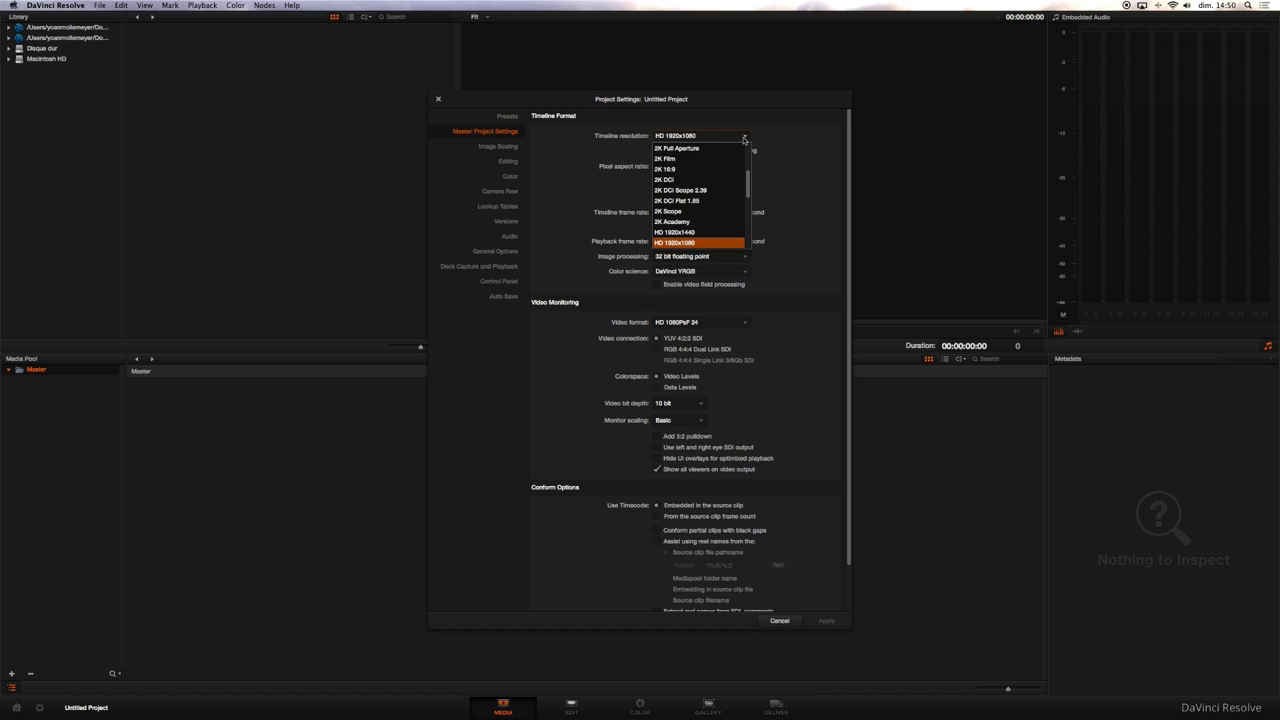
pyautogui.click(758, 130)
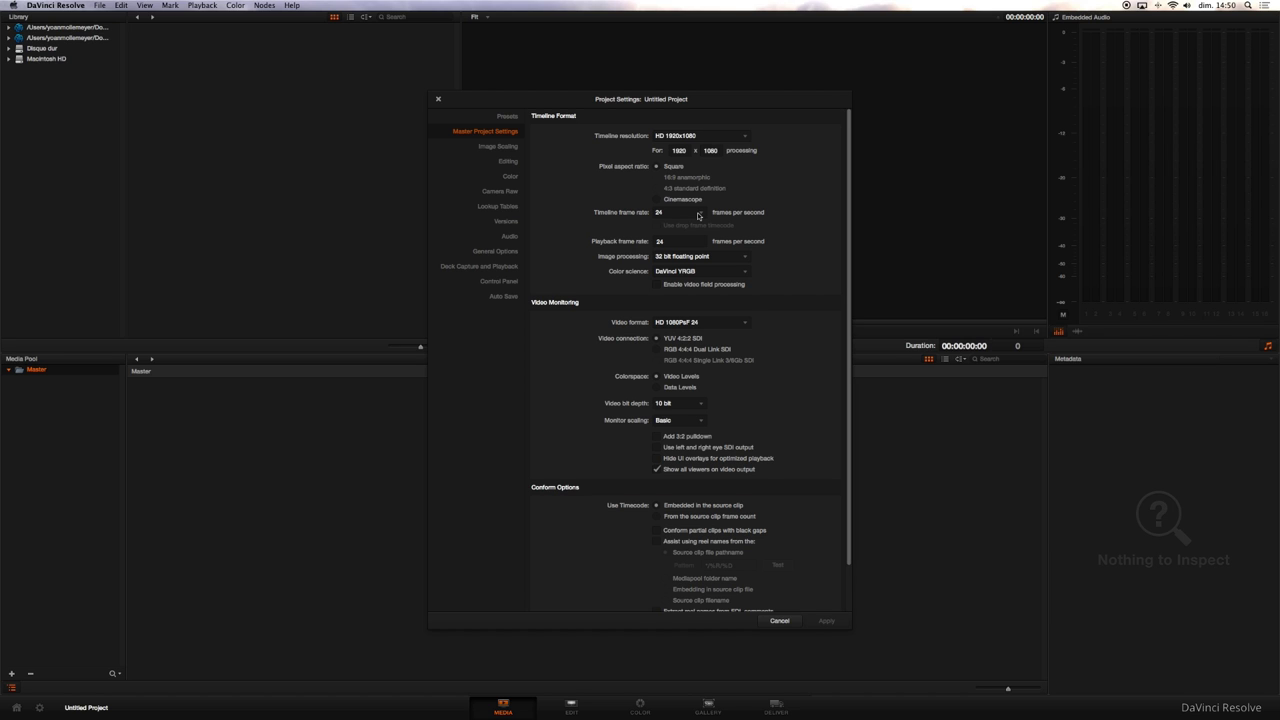
pyautogui.scroll(-2, 589, 502)
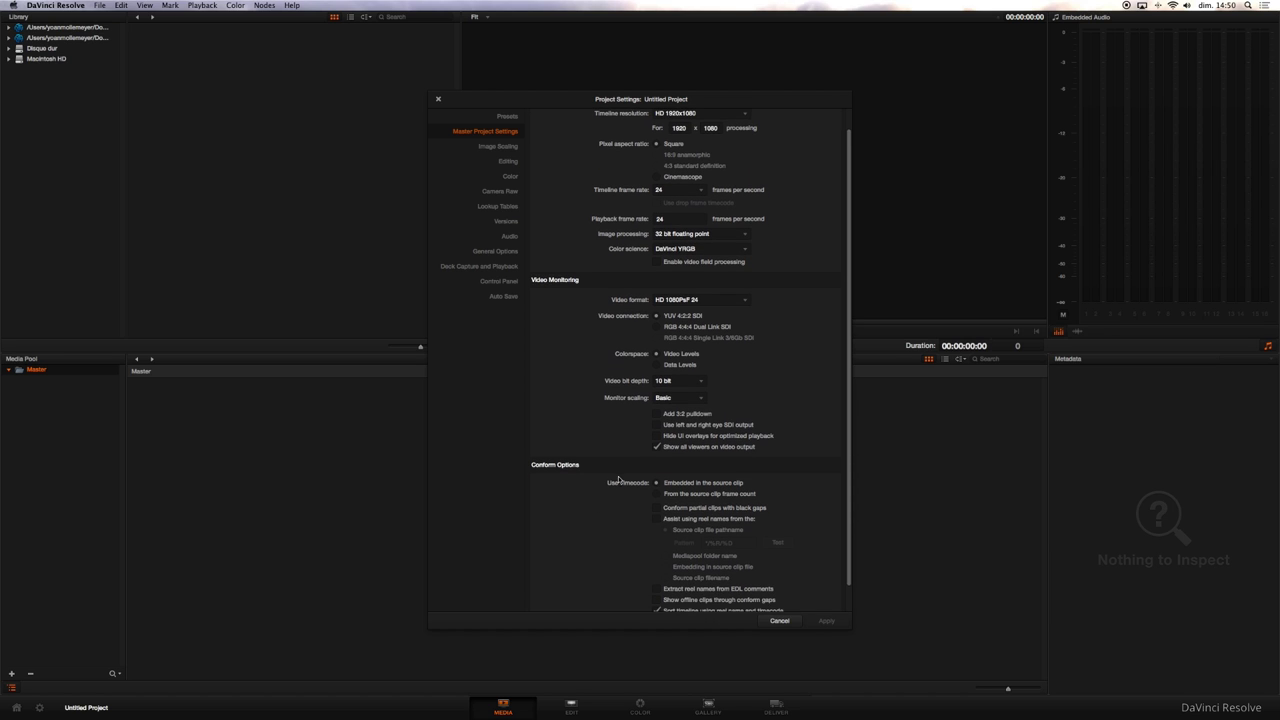
pyautogui.click(658, 496)
pyautogui.click(688, 483)
pyautogui.scroll(1, 771, 373)
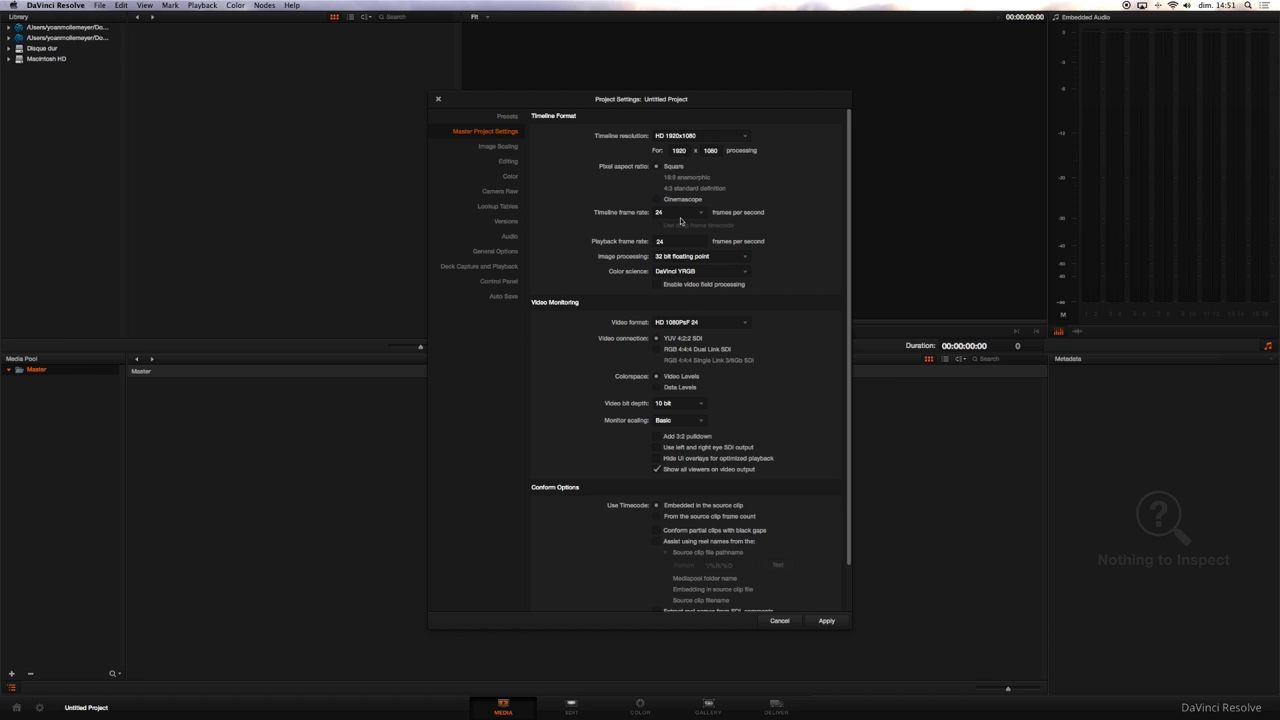
pyautogui.scroll(-3, 695, 432)
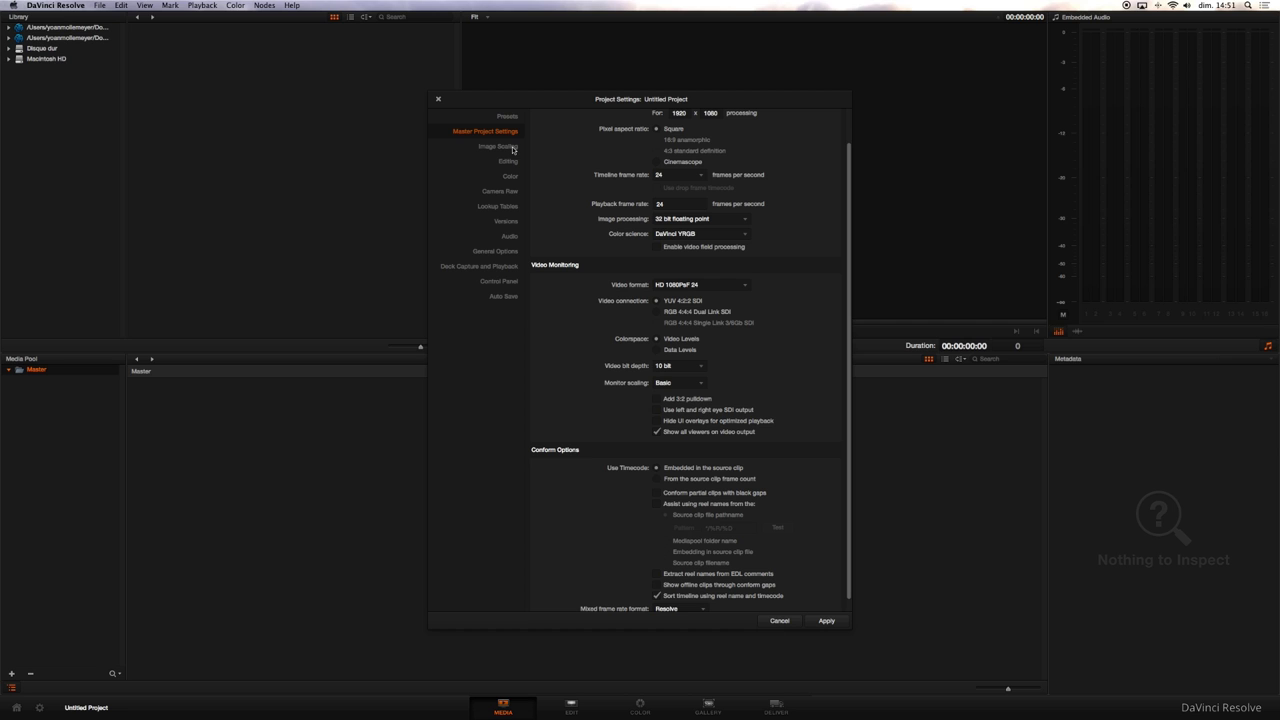
# Inspect Lookup Tables, return to Master Project Settings, apply unchanged and close the dialog.
pyautogui.click(502, 207)
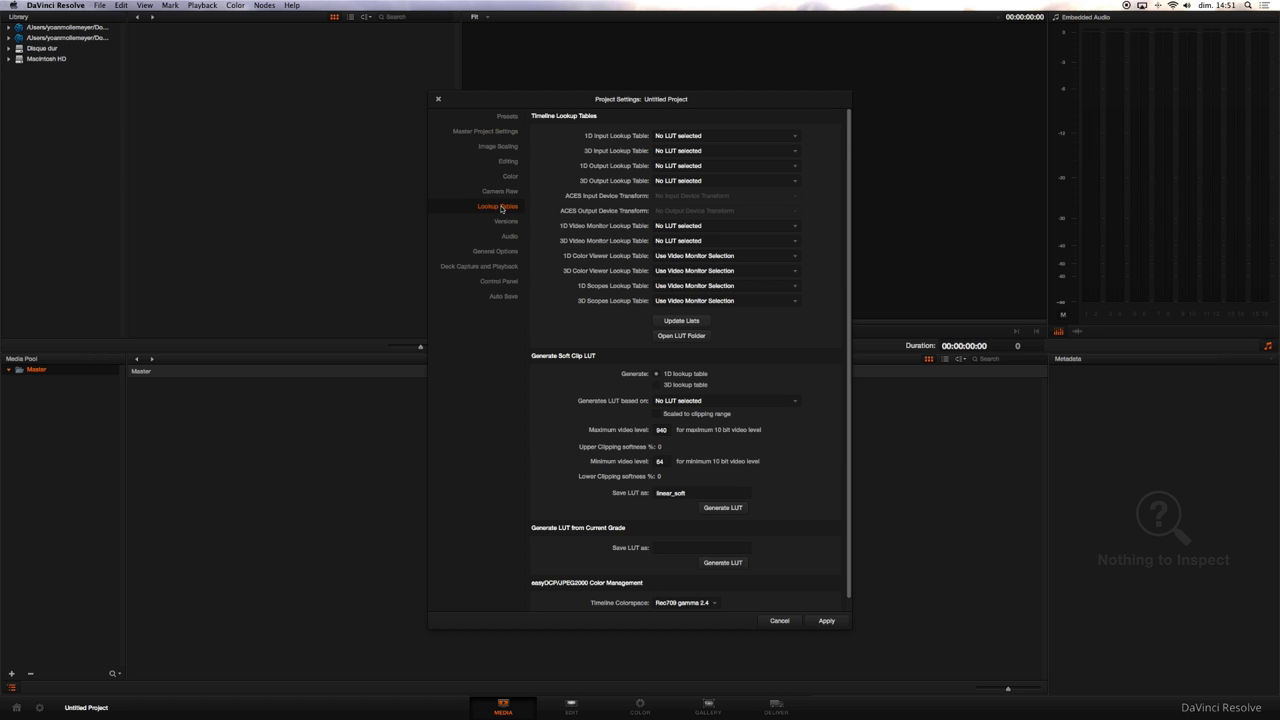
pyautogui.click(505, 130)
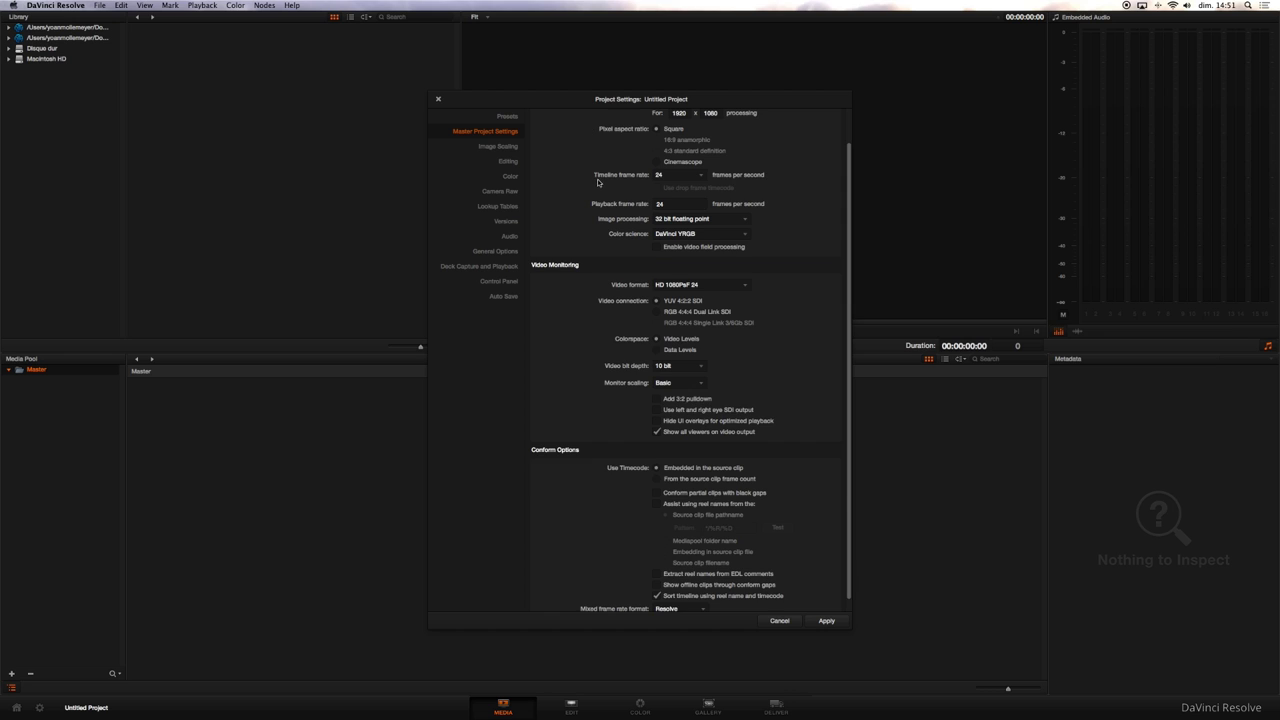
pyautogui.scroll(2, 598, 182)
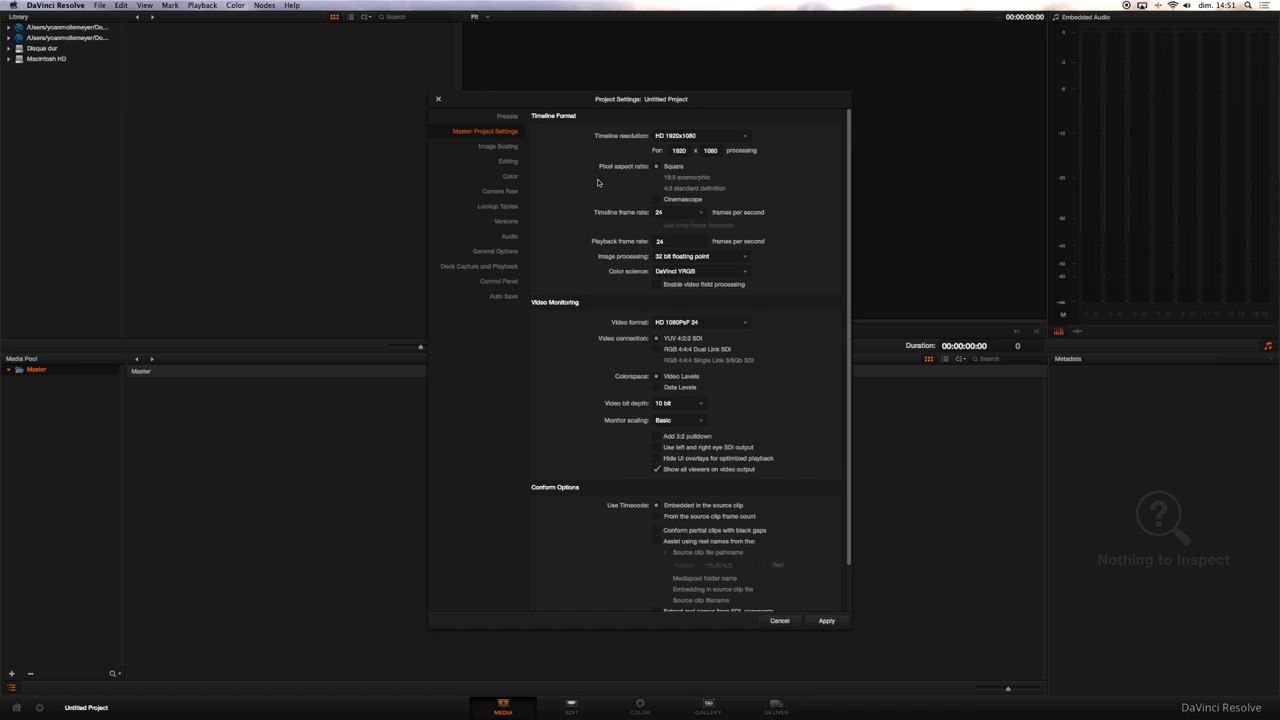
pyautogui.click(826, 621)
pyautogui.click(438, 99)
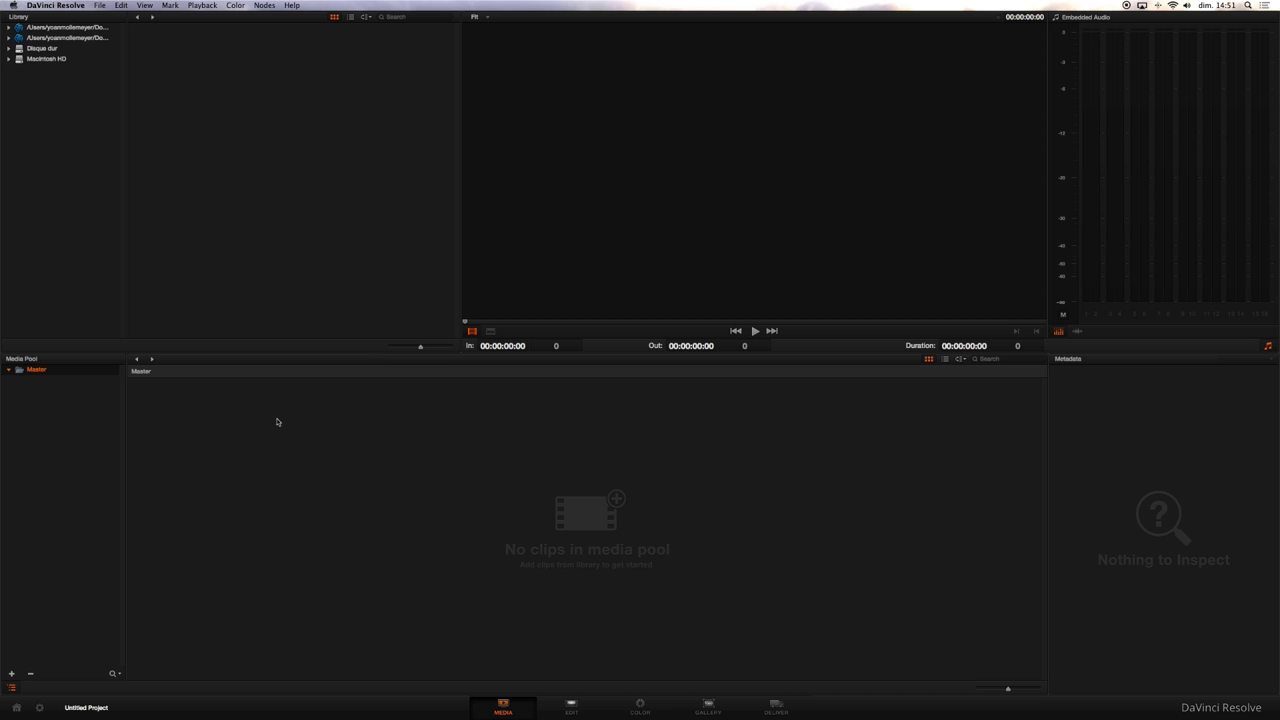